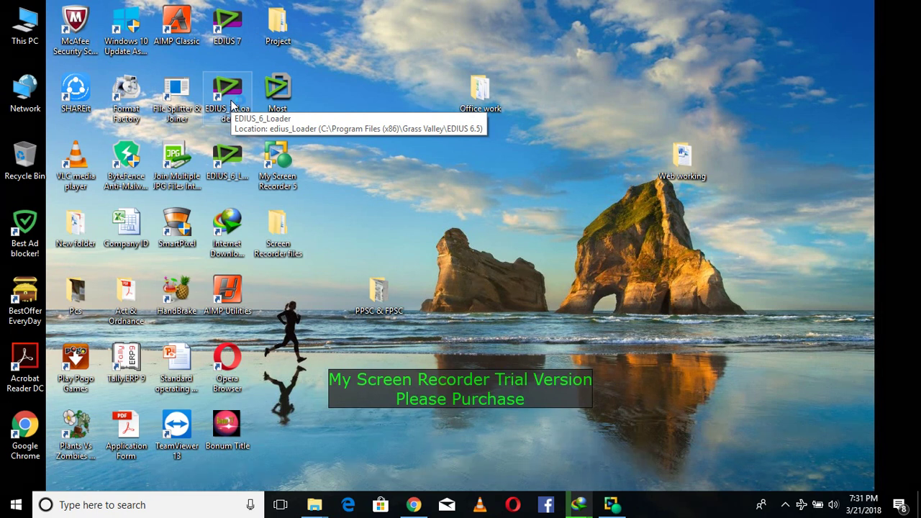
- Launch EDIUS 6.5 from the EDIUS_6_Loader desktop shortcut
{"action": "double_click", "coordinate": [232, 105]}
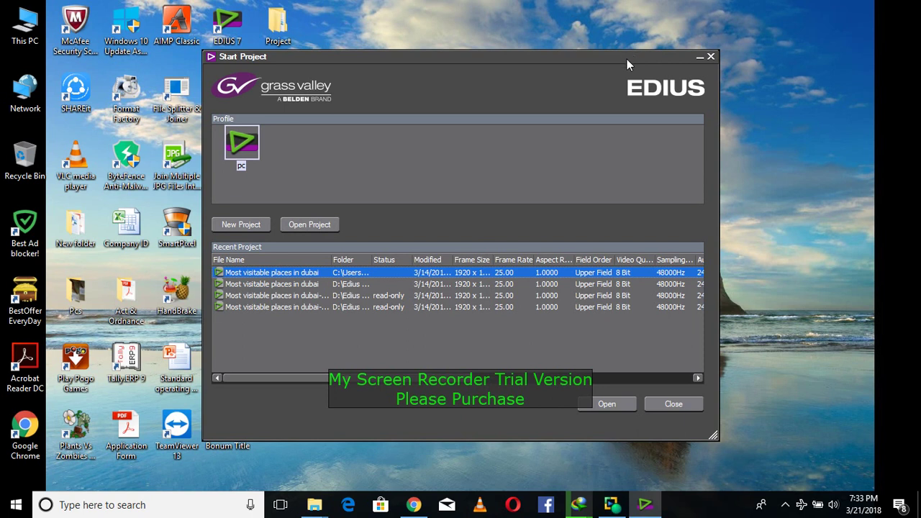
- Start a new project named 'My first Project' on the HD 1920x1080 50i preset
{"action": "left_click", "coordinate": [226, 226]}
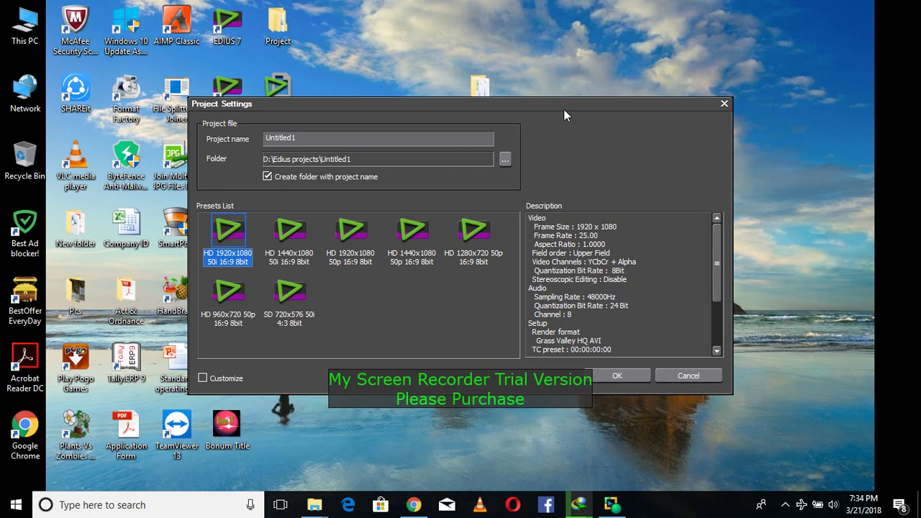
{"action": "left_click", "coordinate": [355, 138]}
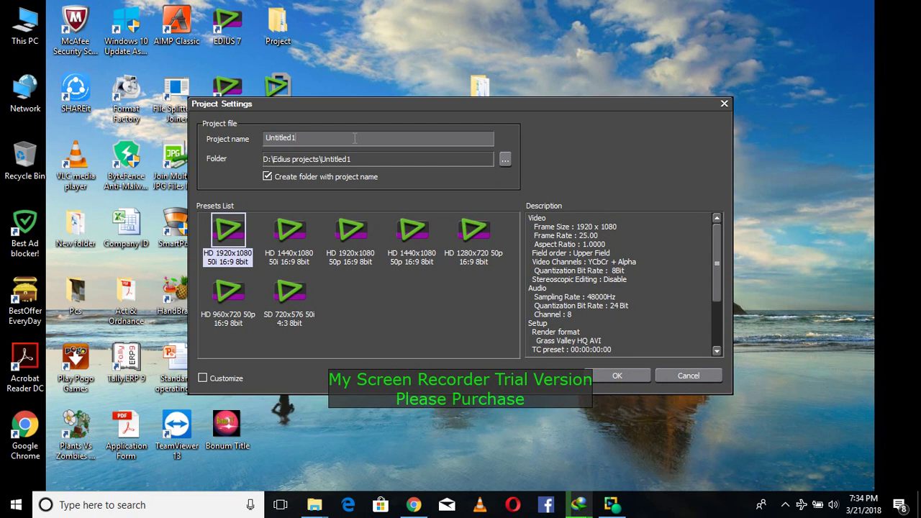
{"action": "key", "text": "BackSpace"}
{"action": "key", "text": "BackSpace"}
{"action": "key", "text": "BackSpace"}
{"action": "key", "text": "BackSpace"}
{"action": "key", "text": "BackSpace"}
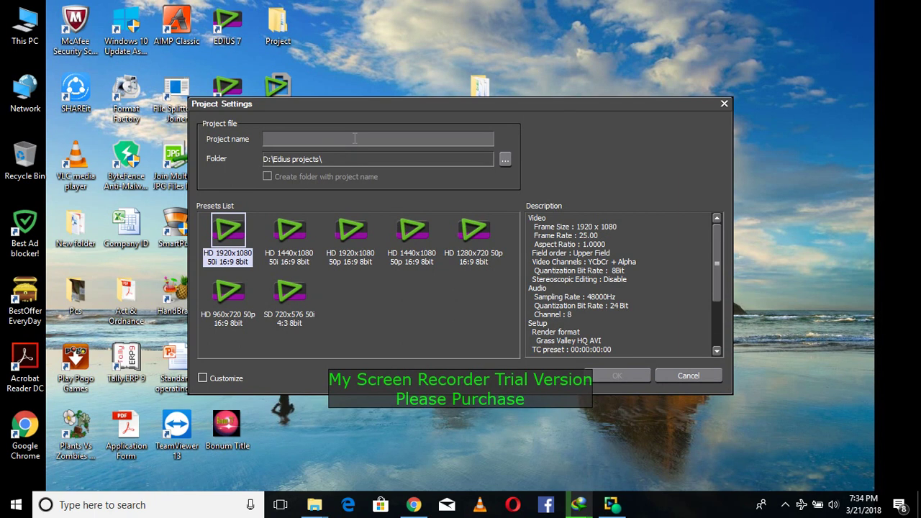
{"action": "type", "text": "My"}
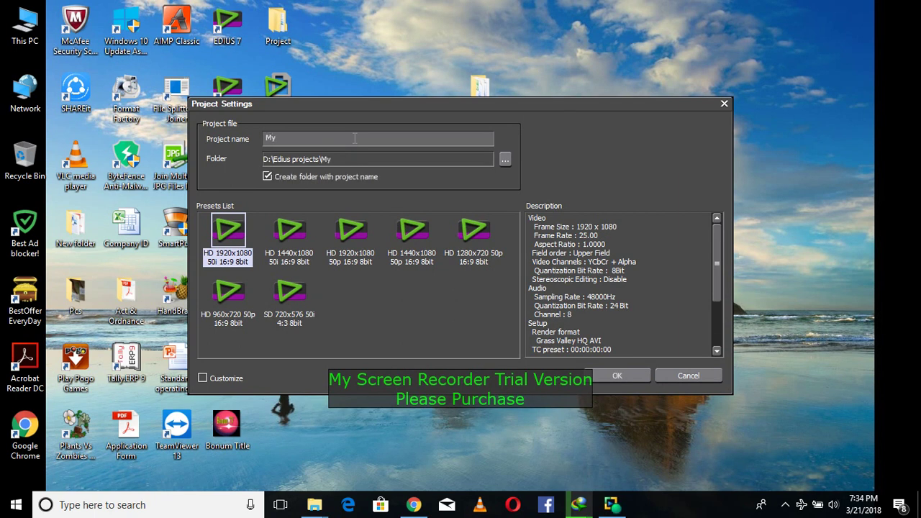
{"action": "type", "text": " fi"}
{"action": "type", "text": "rst"}
{"action": "type", "text": " Pr"}
{"action": "type", "text": "oject"}
- Keep the default D:\Edius projects folder and confirm the project settings
{"action": "left_click", "coordinate": [504, 157]}
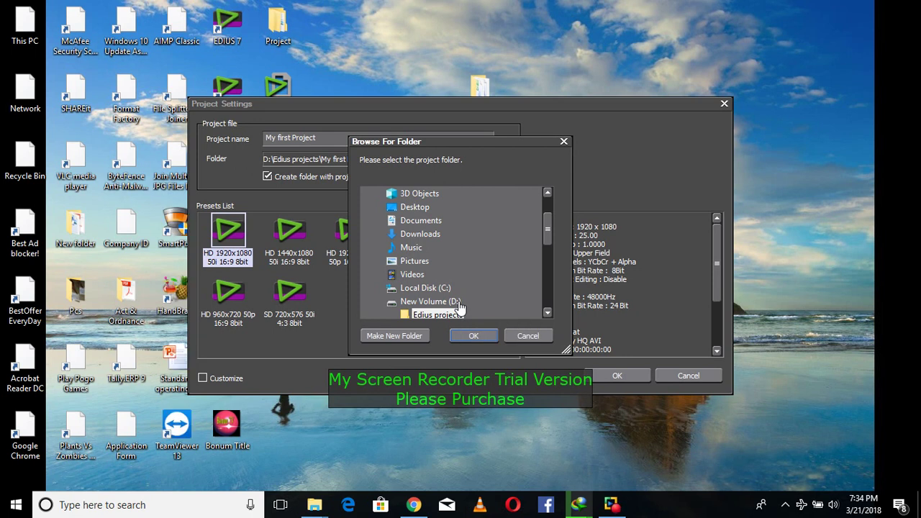
{"action": "left_click", "coordinate": [526, 339]}
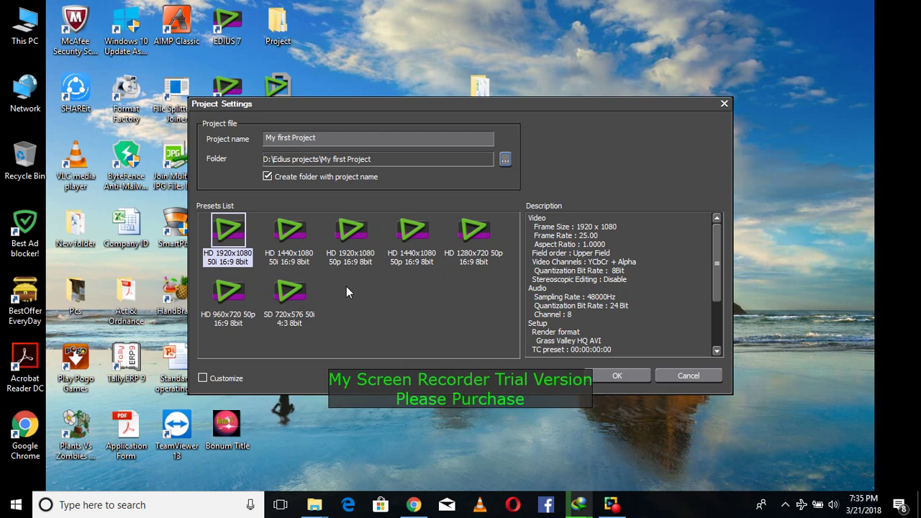
{"action": "left_click", "coordinate": [612, 380]}
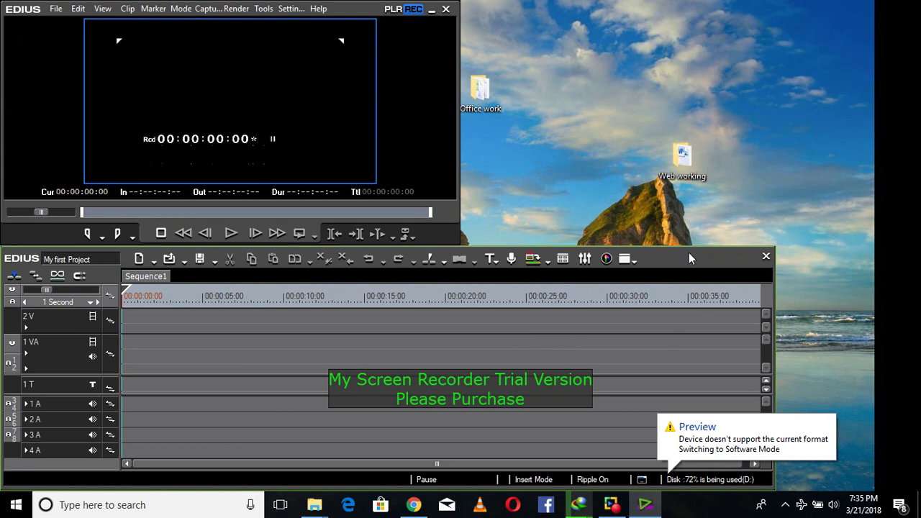
- Nudge the timeline window slightly right and glance through the File and View menus
{"action": "mouse_move", "coordinate": [691, 253]}
{"action": "left_mouse_down"}
{"action": "mouse_move", "coordinate": [705, 256]}
{"action": "mouse_move", "coordinate": [677, 259]}
{"action": "left_mouse_up"}
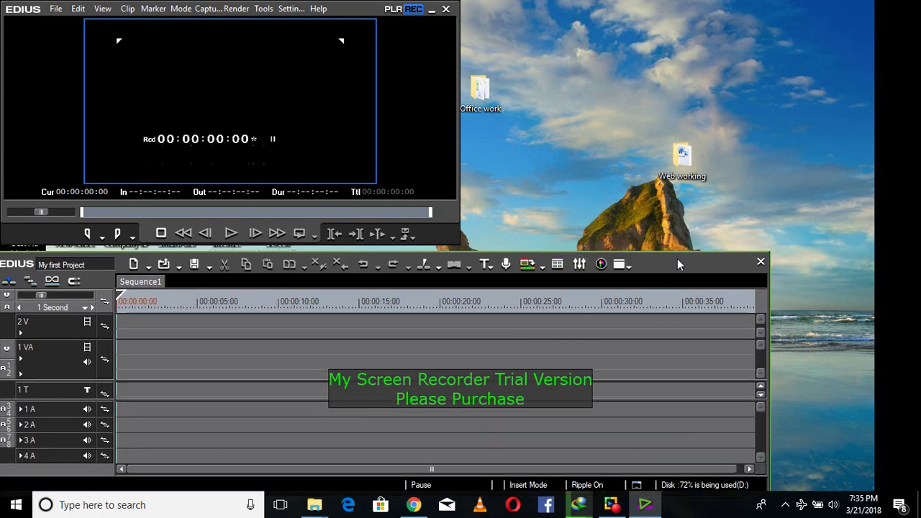
{"action": "left_click", "coordinate": [56, 10]}
{"action": "left_click", "coordinate": [57, 12]}
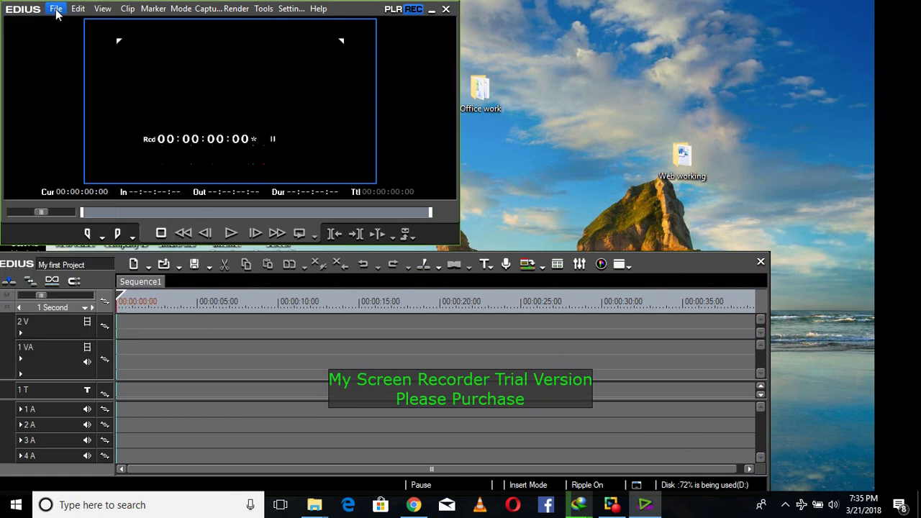
{"action": "left_click", "coordinate": [105, 9]}
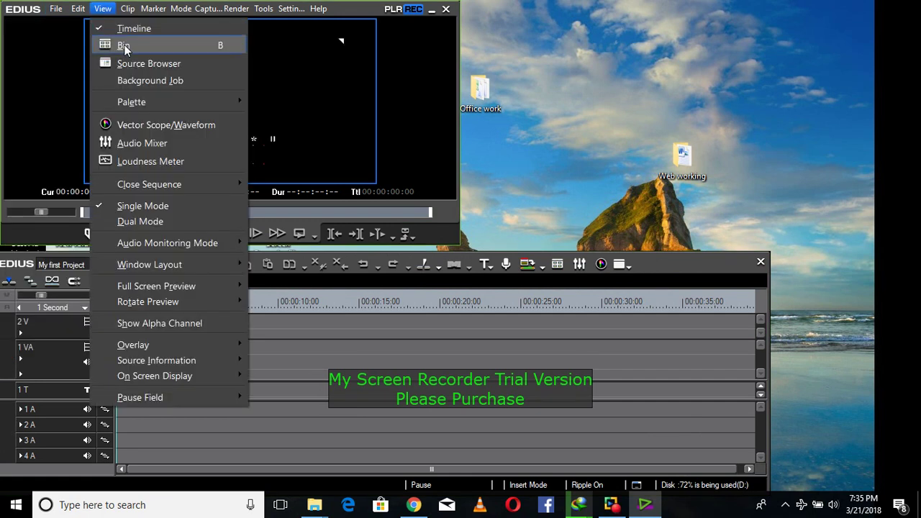
- Show the Bin window and browse the Clip and View menus without choosing anything
{"action": "left_click", "coordinate": [124, 45]}
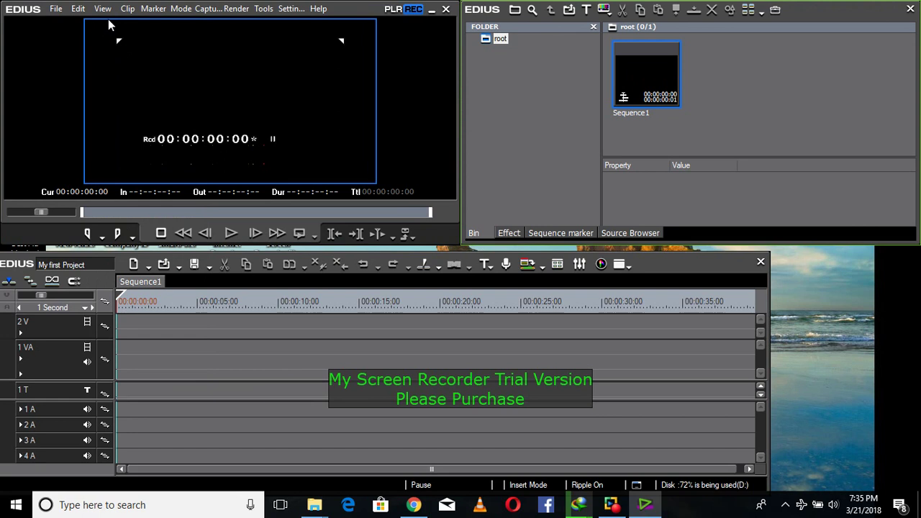
{"action": "left_click", "coordinate": [126, 10]}
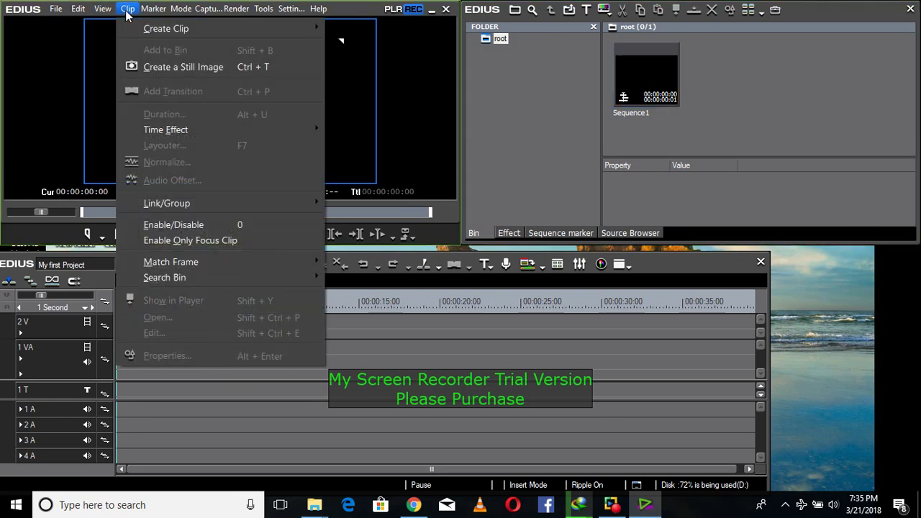
{"action": "mouse_move", "coordinate": [103, 9]}
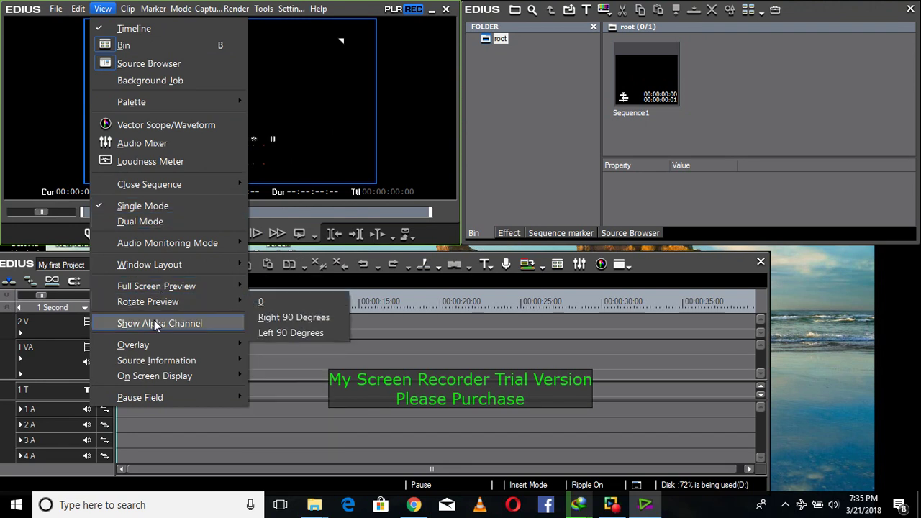
{"action": "mouse_move", "coordinate": [144, 405]}
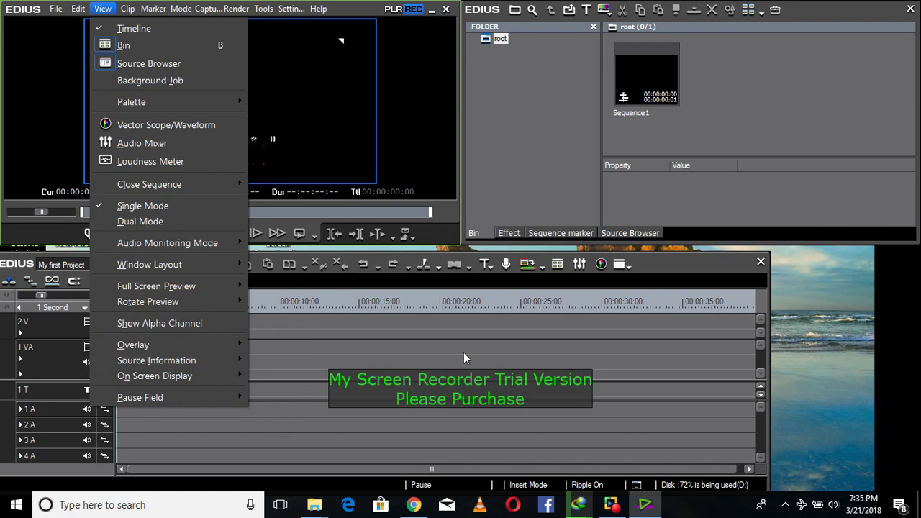
{"action": "left_click", "coordinate": [647, 258]}
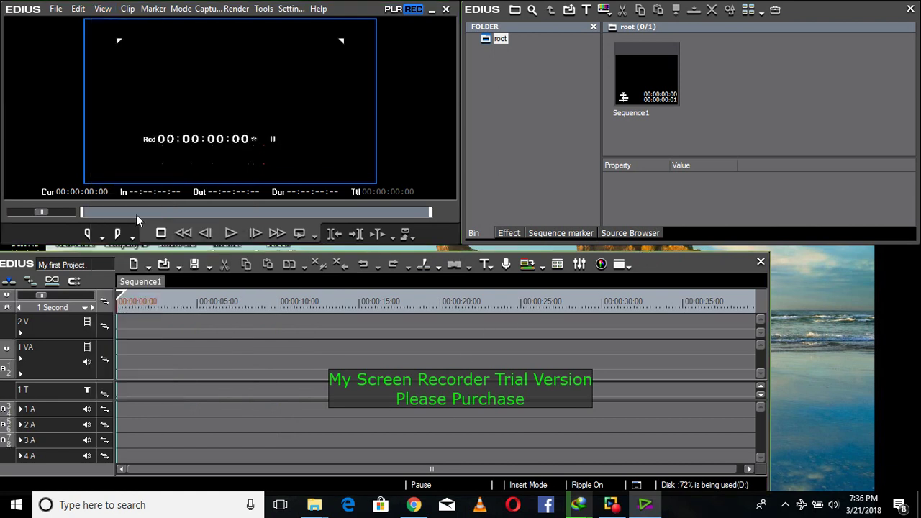
- Make the player window slightly taller and look over the Mode menu options
{"action": "left_click", "coordinate": [47, 241]}
{"action": "left_click_drag", "start_coordinate": [48, 241], "coordinate": [47, 251]}
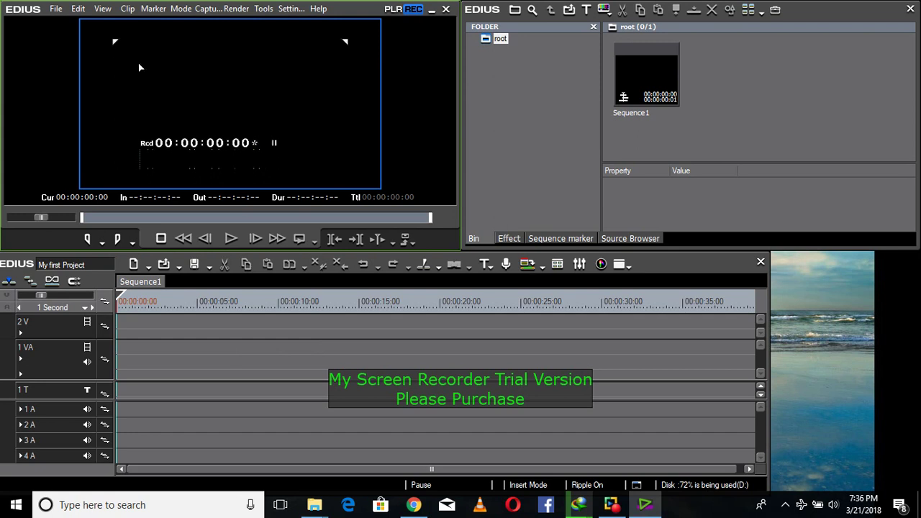
{"action": "left_click", "coordinate": [178, 9]}
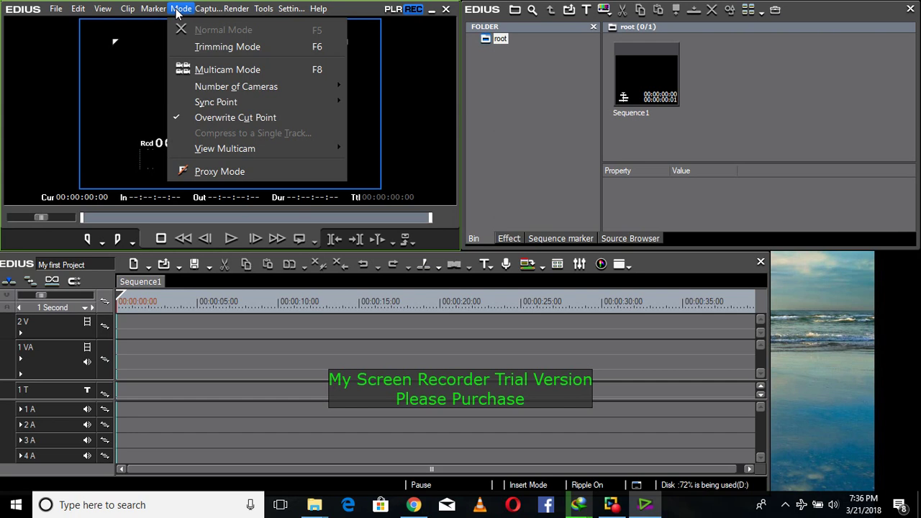
{"action": "left_click", "coordinate": [178, 8]}
{"action": "left_click", "coordinate": [108, 9]}
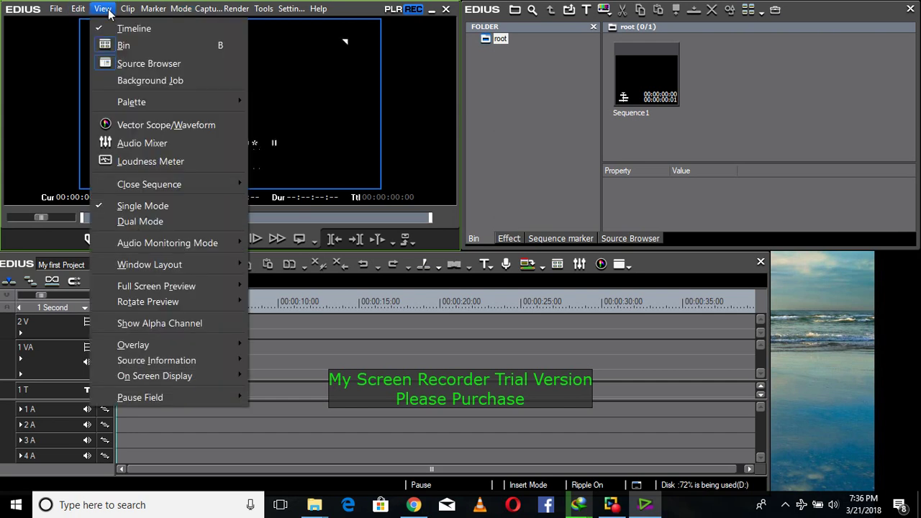
- Switch the preview to Dual Mode with separate player and recorder monitors
{"action": "left_click", "coordinate": [170, 222]}
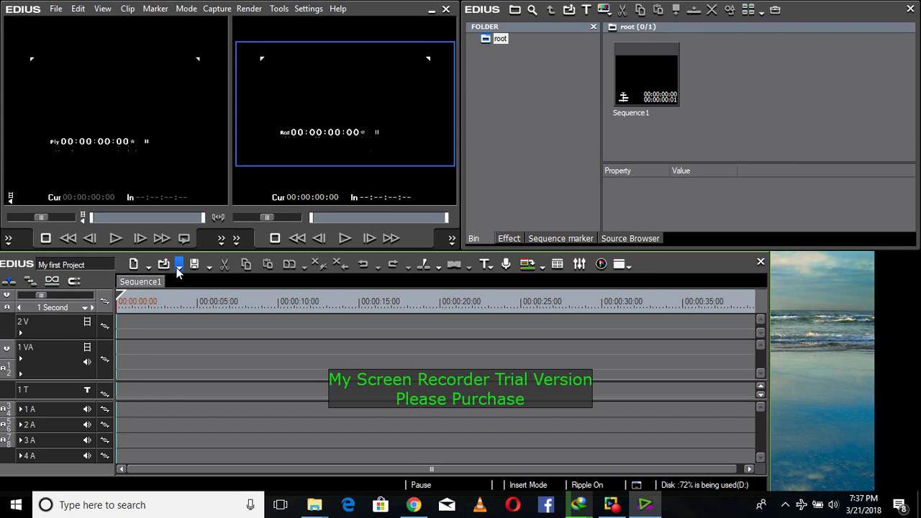
{"action": "left_click", "coordinate": [179, 266]}
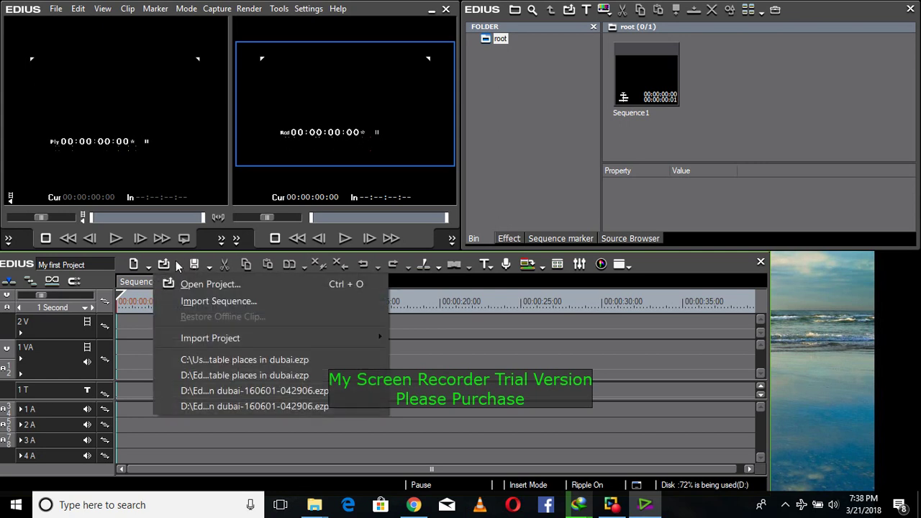
{"action": "left_click", "coordinate": [431, 281]}
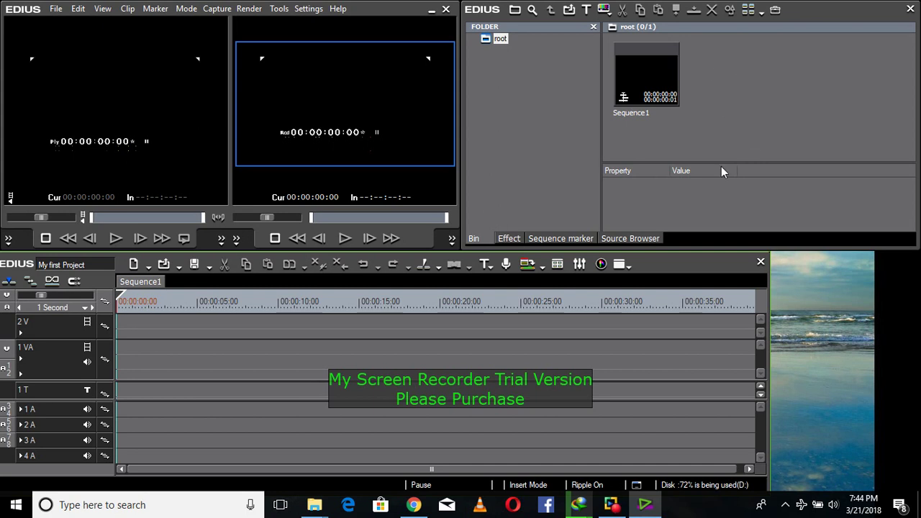
- Focus the Bin with its root folder selected
{"action": "left_click", "coordinate": [536, 151]}
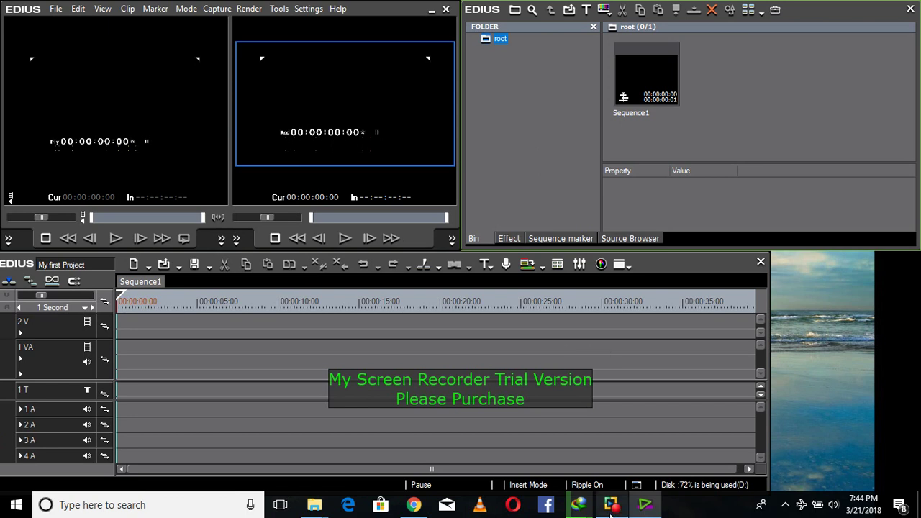
{"action": "mouse_move", "coordinate": [611, 513]}
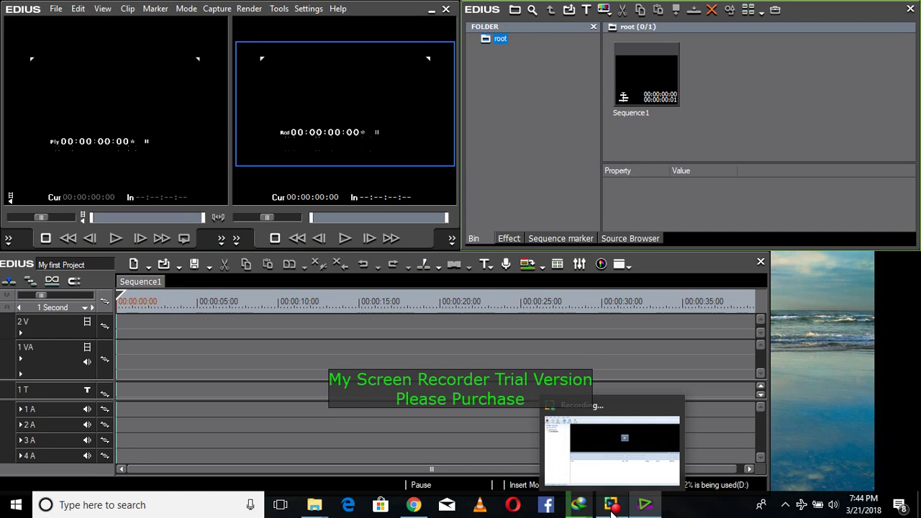